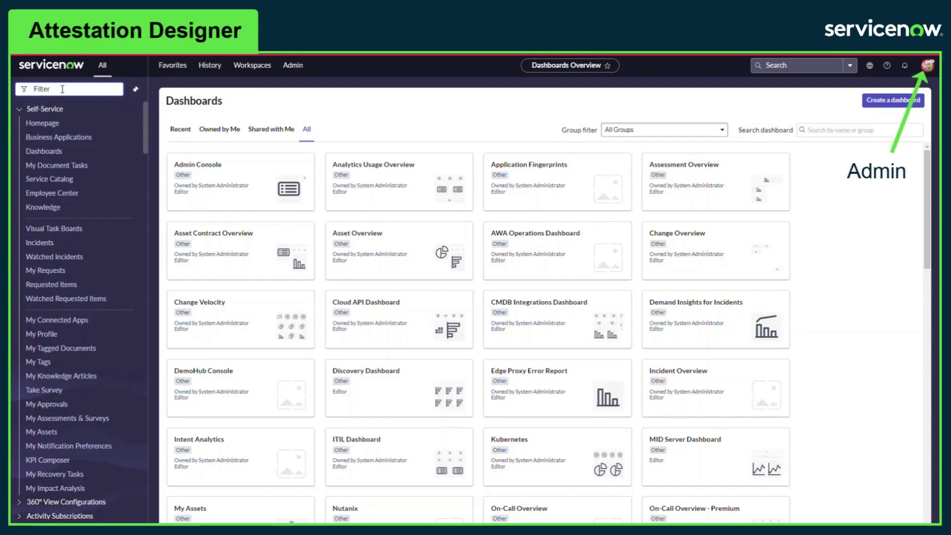
Step: Filter the navigator for Attestation Types and launch the Attestation Designer on a new attestation
text(est)
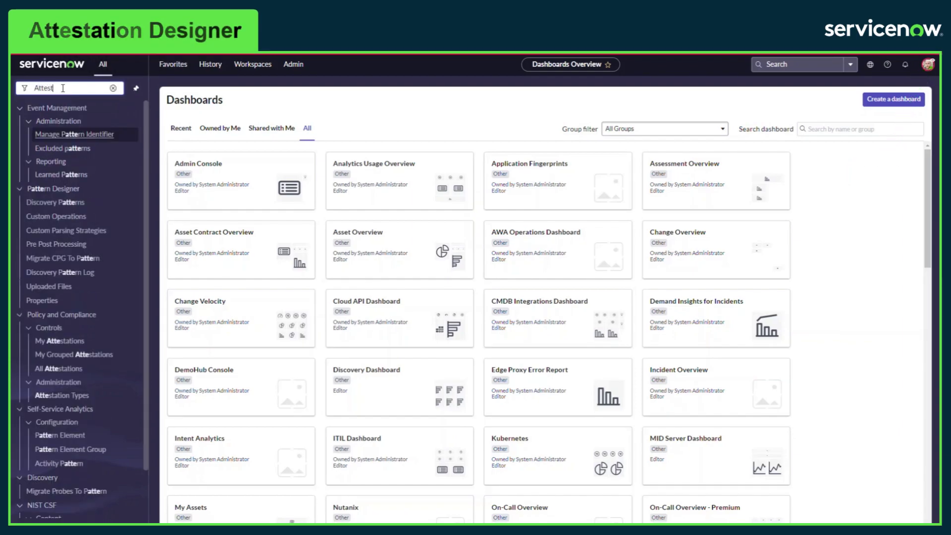
text(ation types)
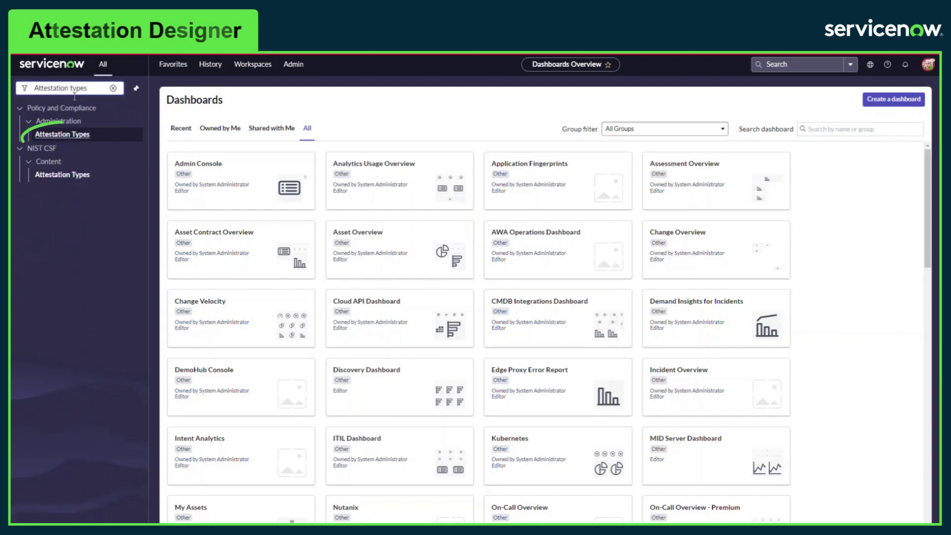
click(62, 135)
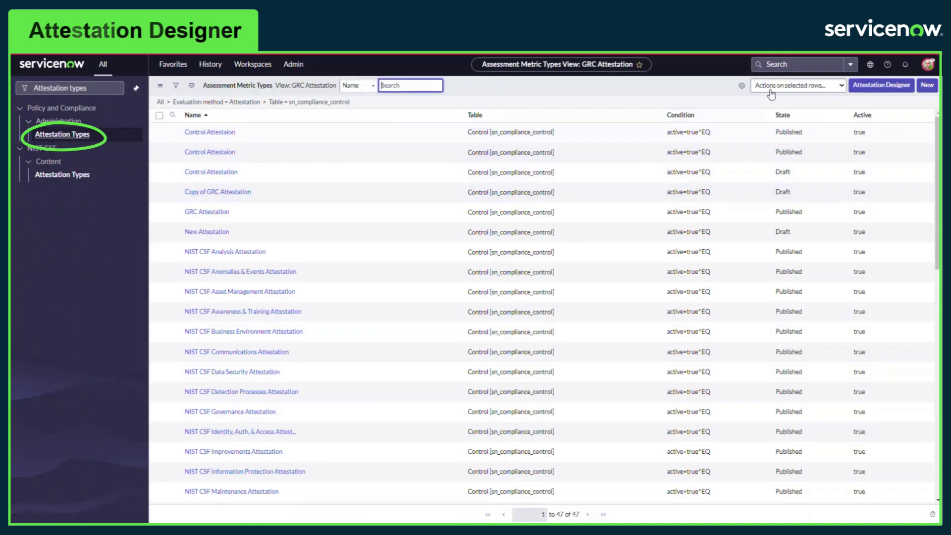
click(870, 86)
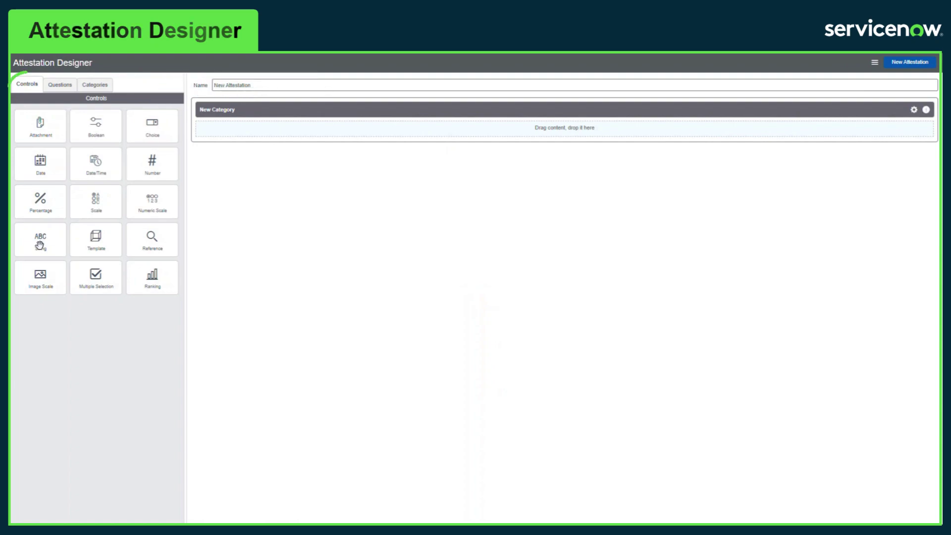
Step: Add a free-text question to the category, rename it Control Results, and add the legal-basis question
drag(129, 236, 242, 144)
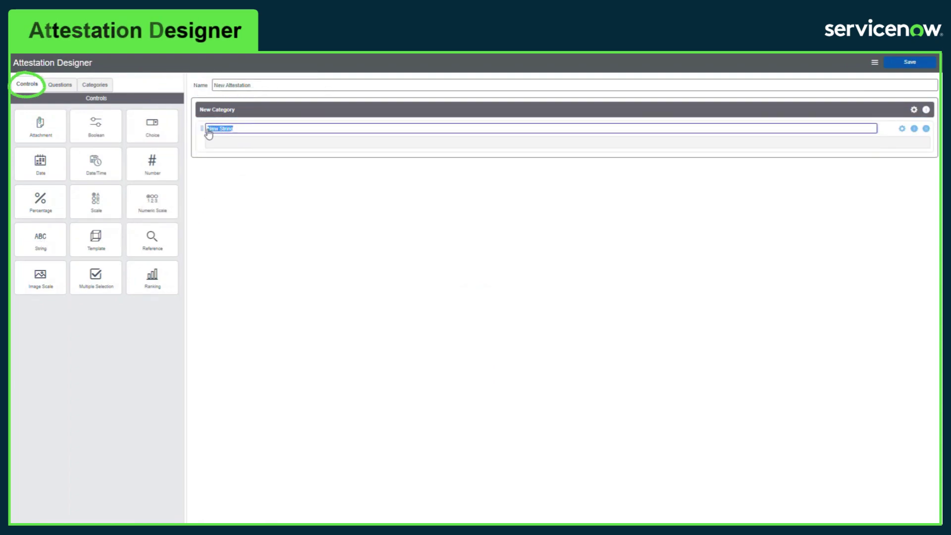
click(240, 110)
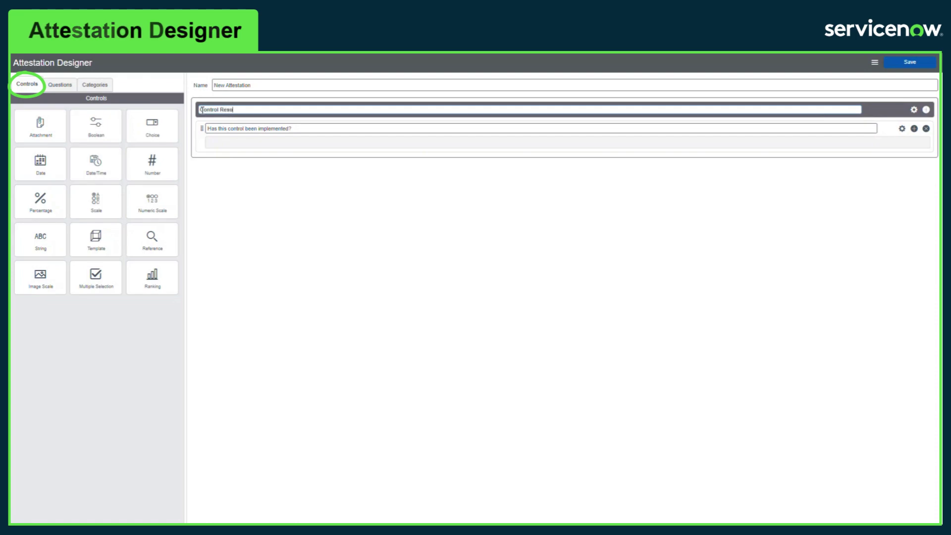
click(62, 86)
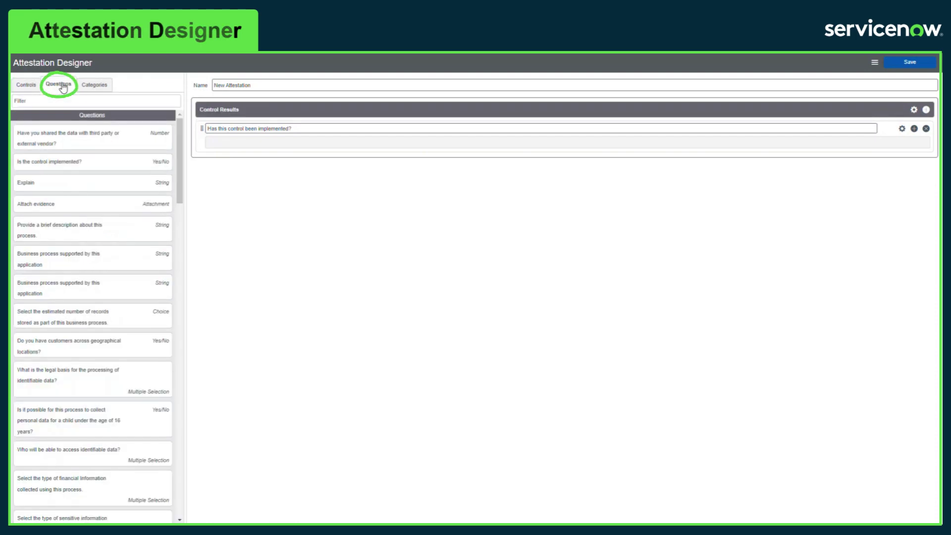
drag(40, 380, 263, 187)
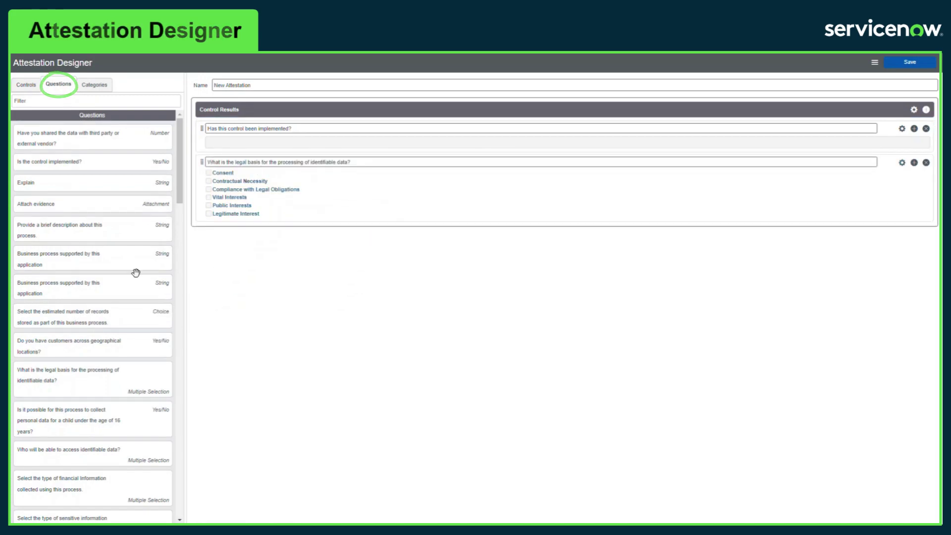
Step: Add the General category with its two questions from the Categories library
click(99, 87)
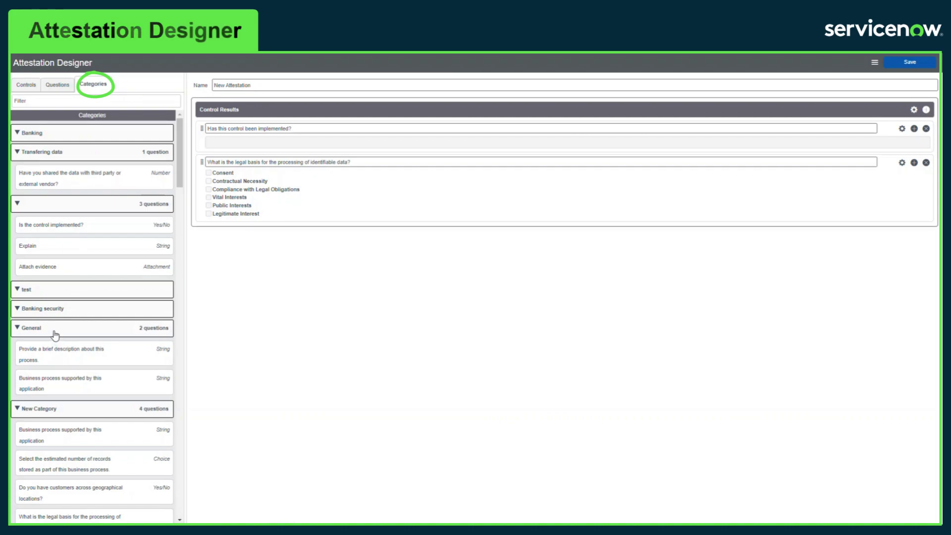
drag(165, 325, 272, 238)
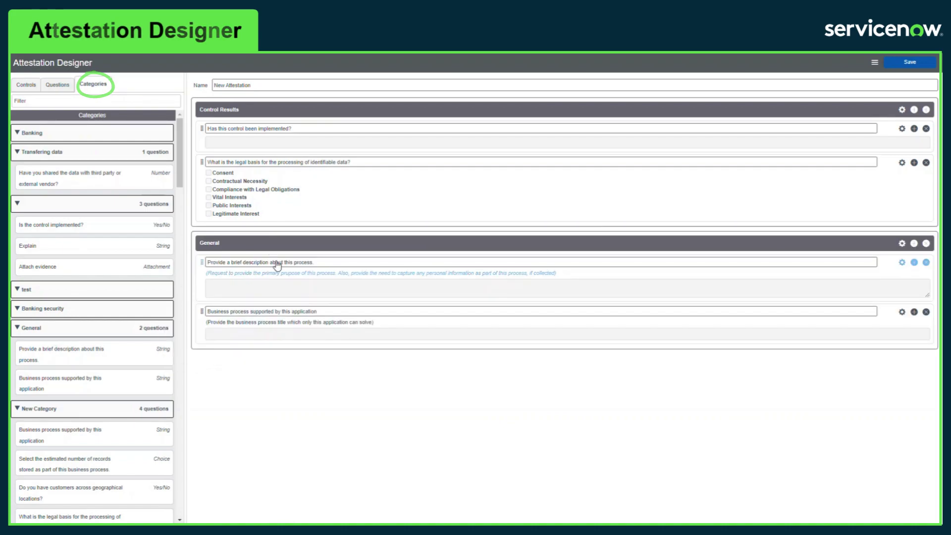
mouse_move(916, 67)
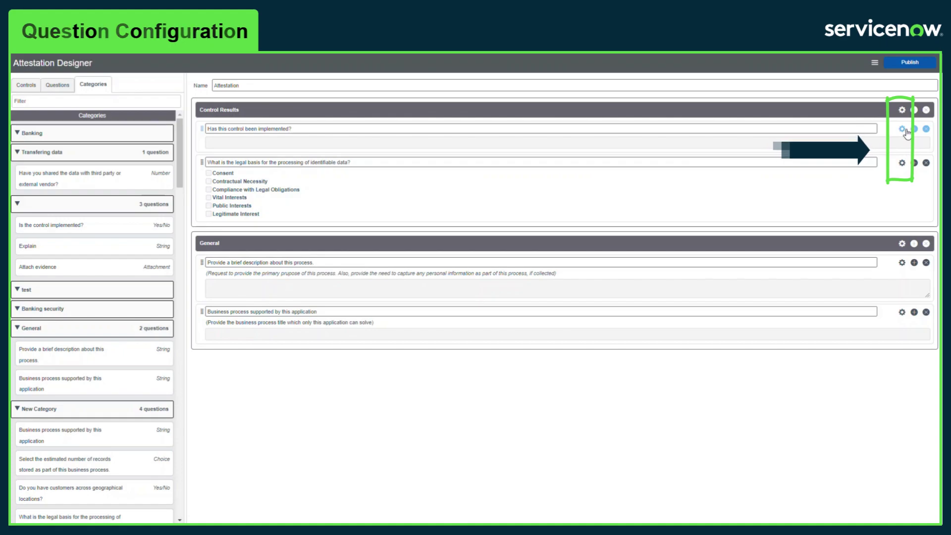
Step: Mark the legal-basis question as Mandatory in its Properties
click(902, 162)
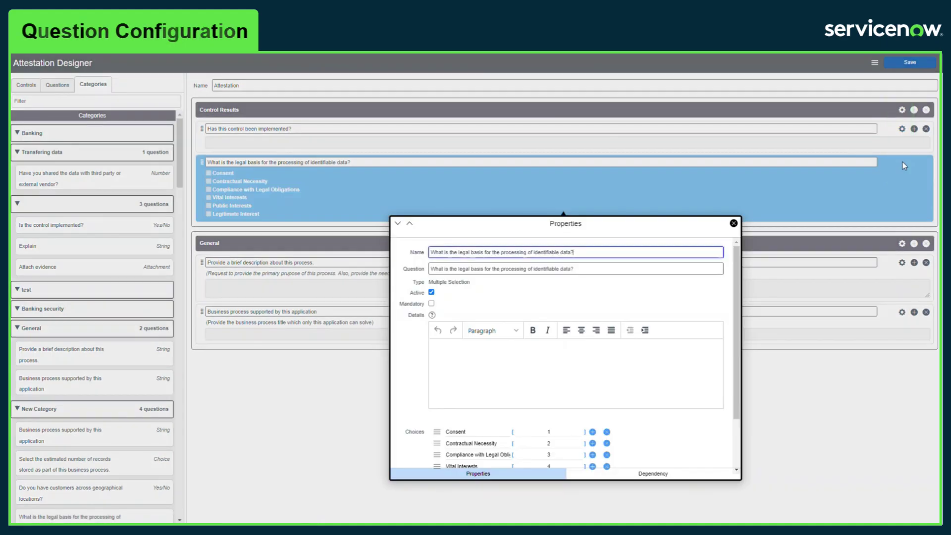
click(432, 304)
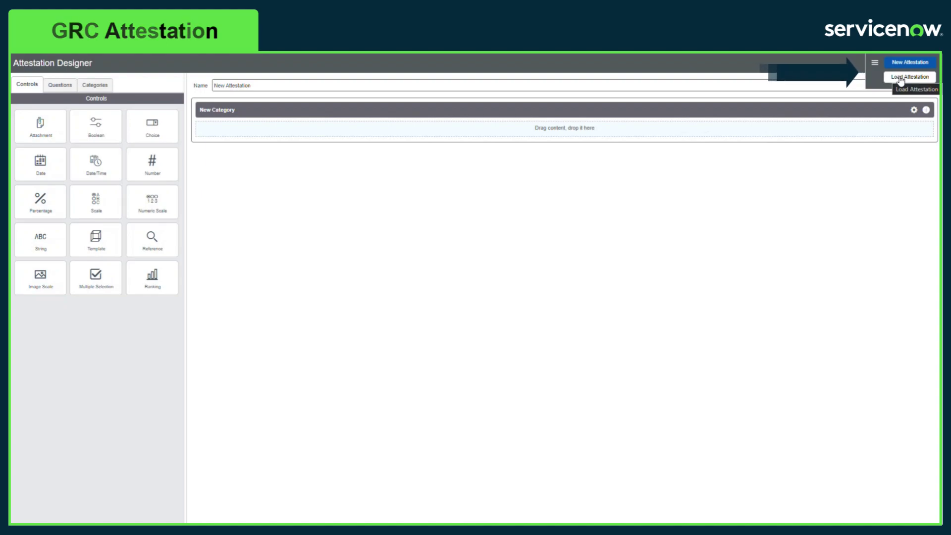
Step: Load GRC Attestation into the designer via a 'grc' search and preview it as a respondent
click(901, 78)
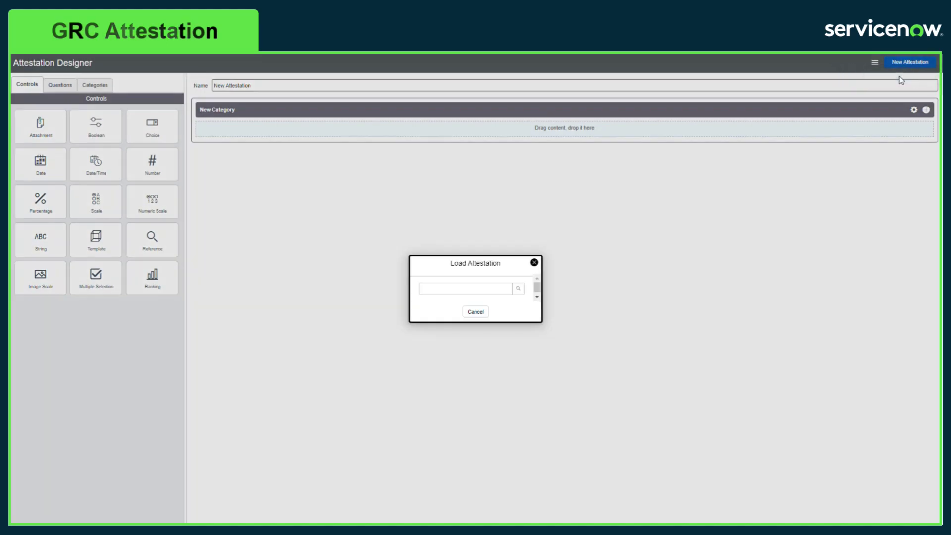
click(452, 291)
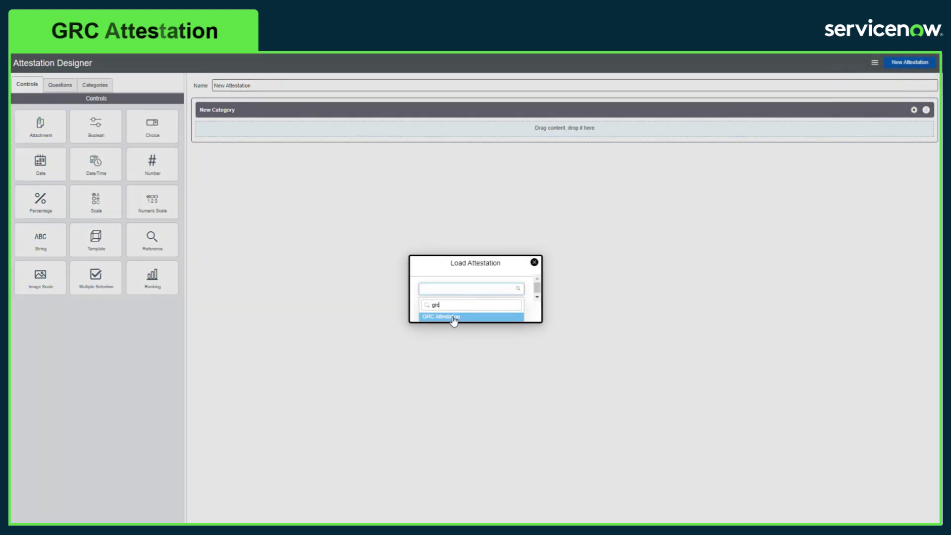
click(454, 318)
click(489, 313)
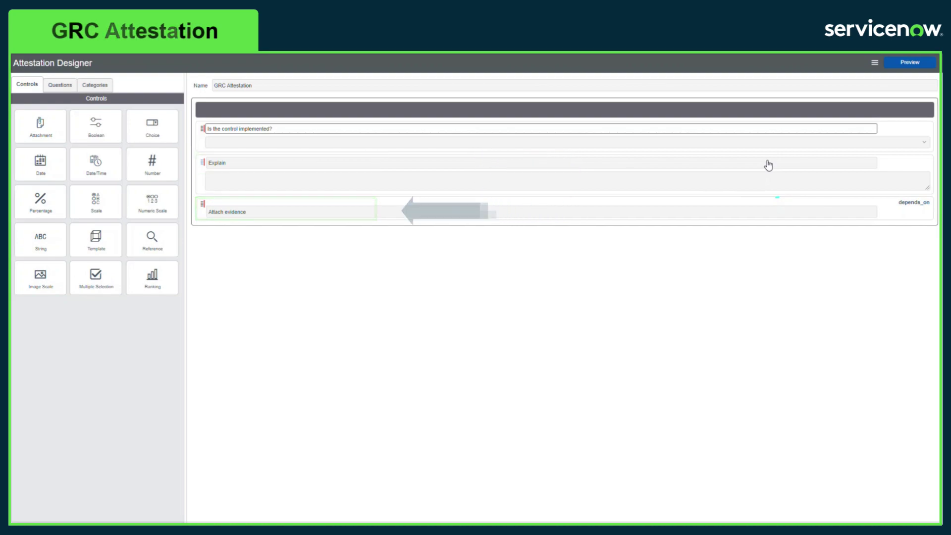
click(904, 65)
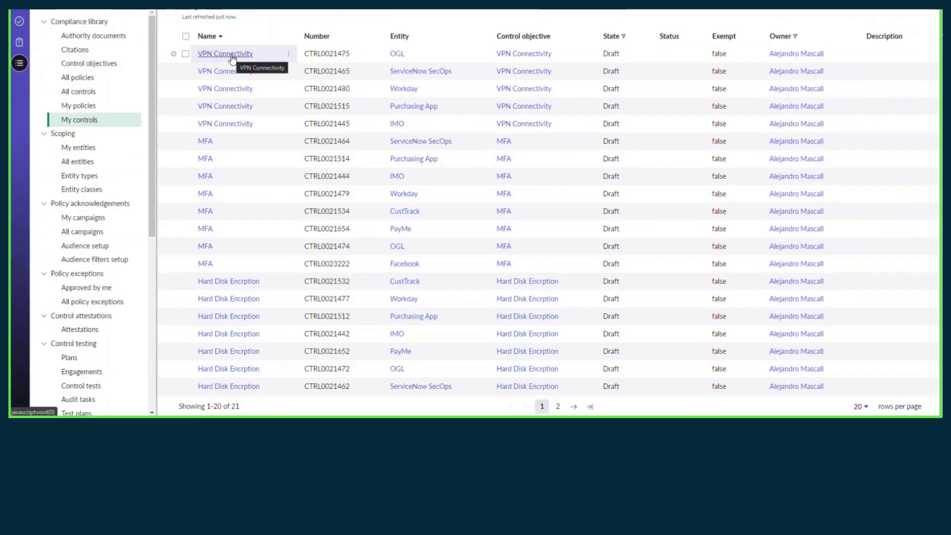
Step: On the OGL VPN Connectivity control, set Attestation to GRC Attestation and send it to attest
click(231, 100)
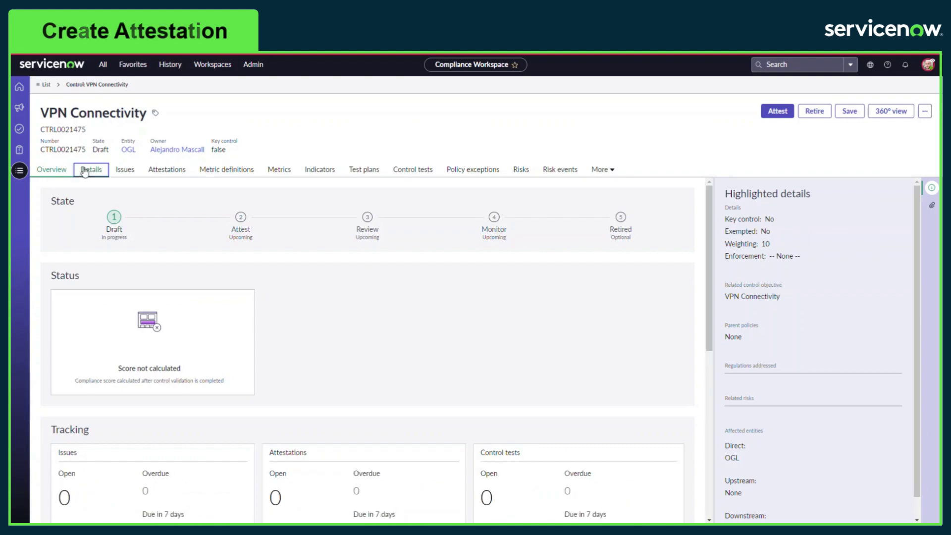
click(85, 170)
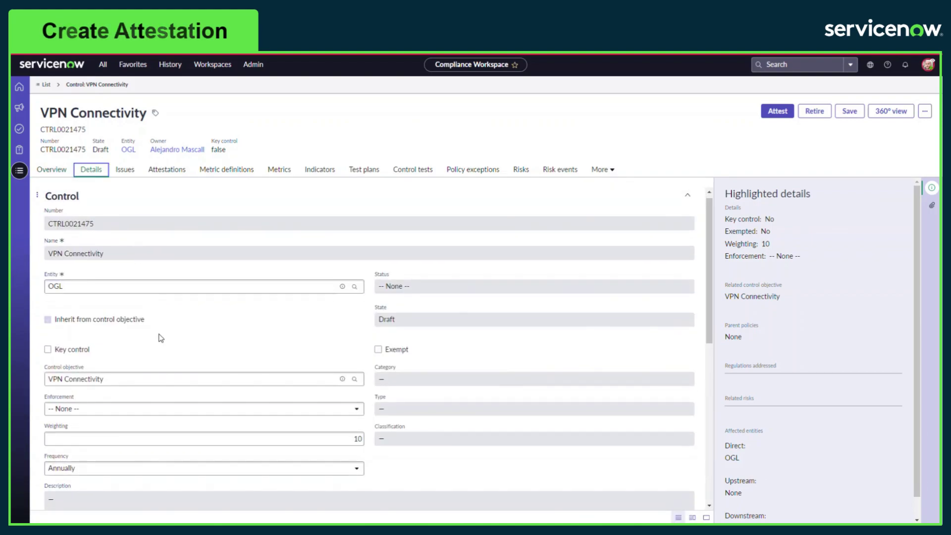
scroll(161, 337, down, 8)
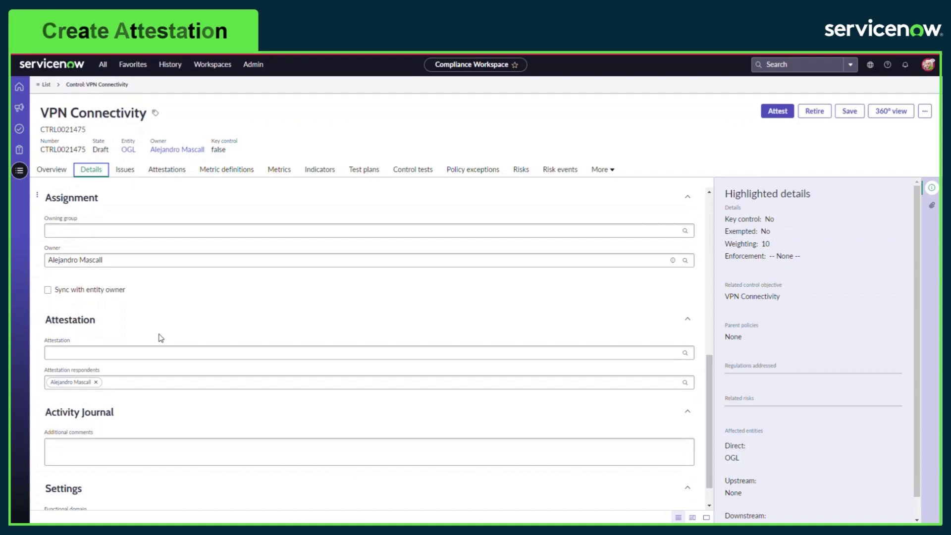
click(154, 353)
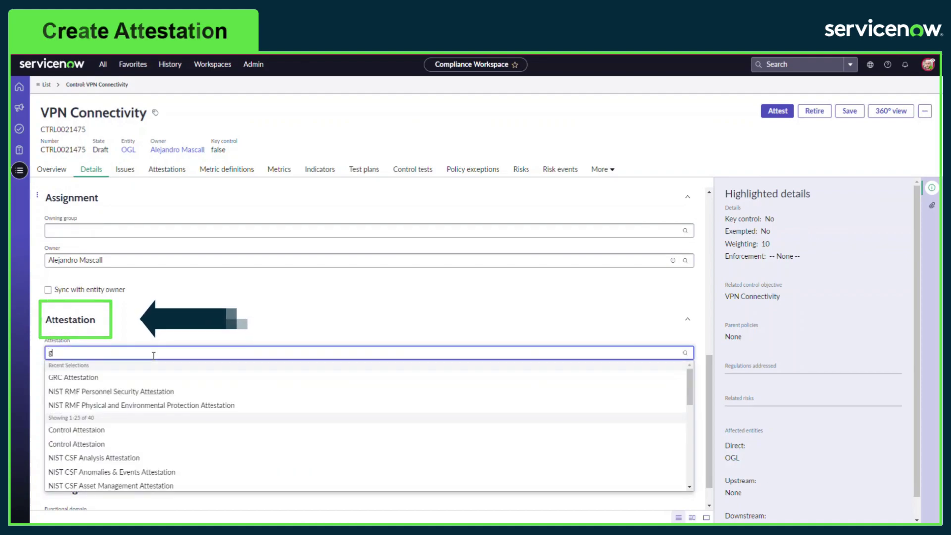
click(128, 376)
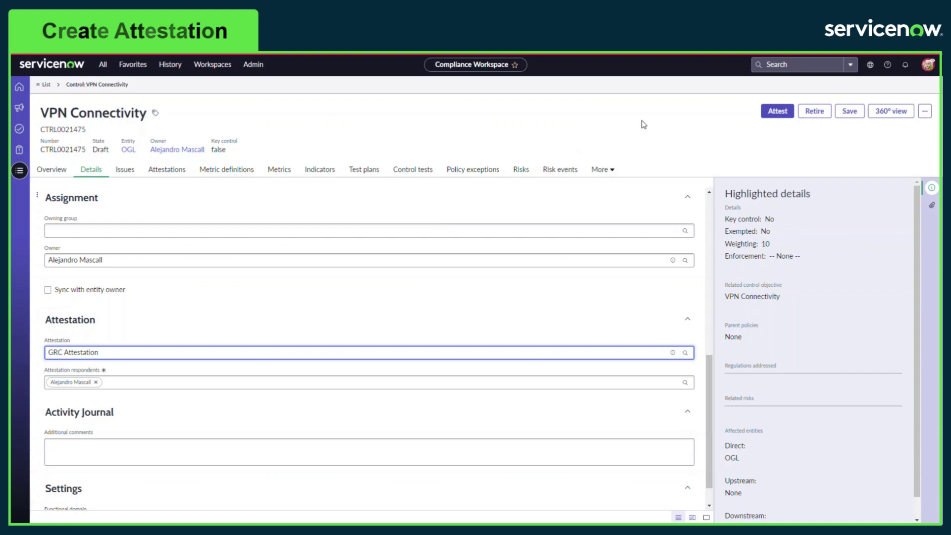
click(771, 113)
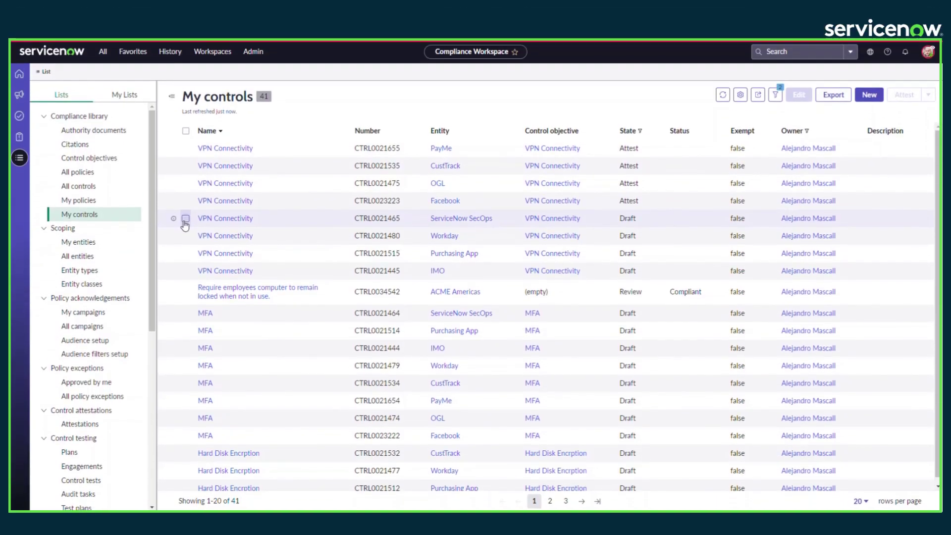
Step: Select draft controls CTRL0021465, CTRL0021480, CTRL0021515 and CTRL0021445 for a bulk edit
click(185, 218)
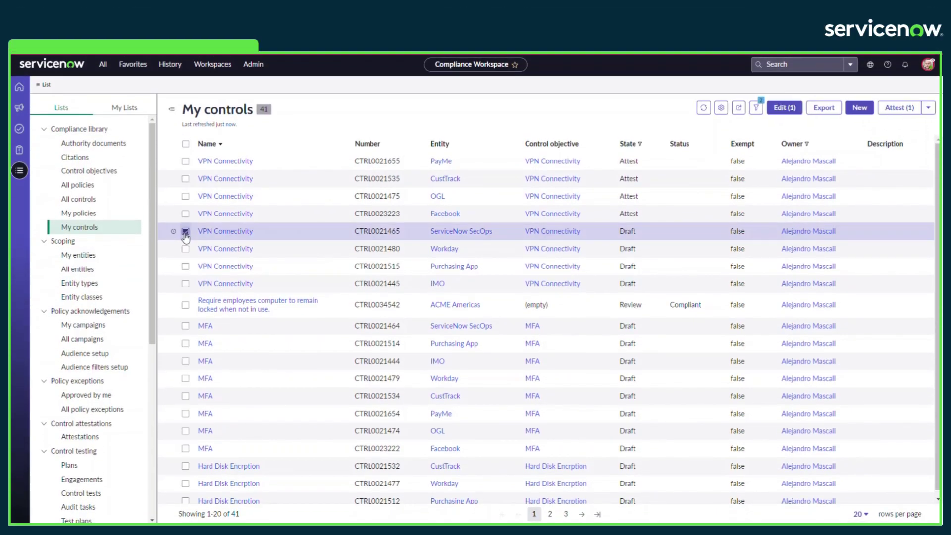
click(185, 235)
click(185, 267)
click(186, 283)
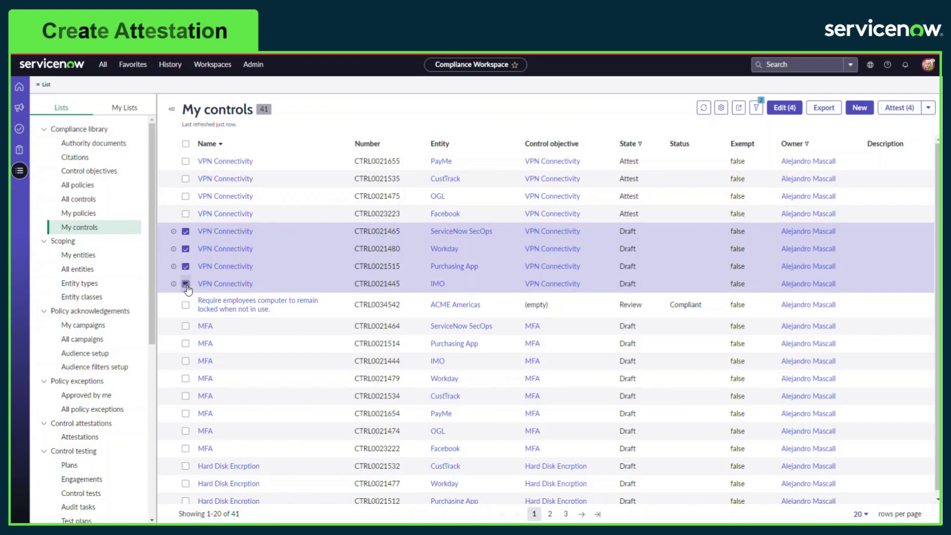
click(796, 109)
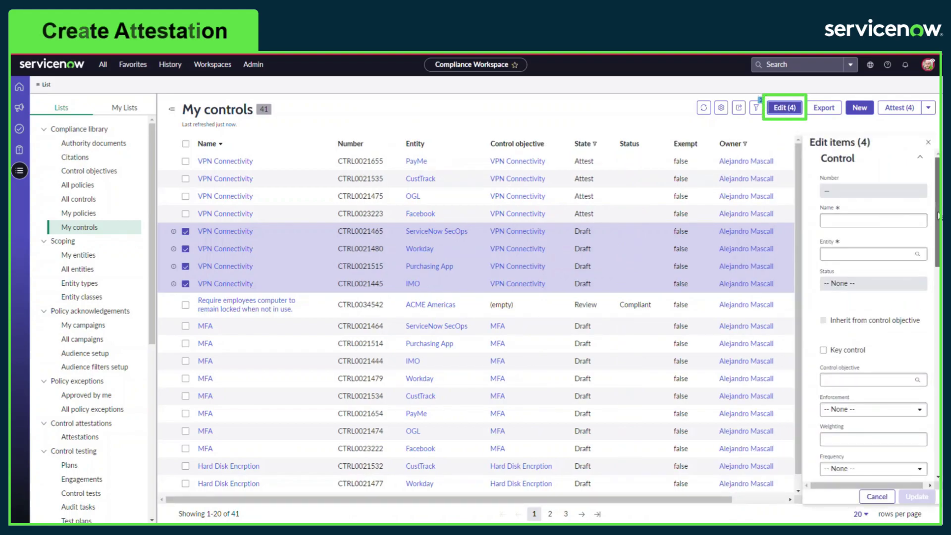
Step: Give all four controls GRC Attestation and the matching person as attestation respondent, then update
drag(937, 214, 936, 398)
click(856, 347)
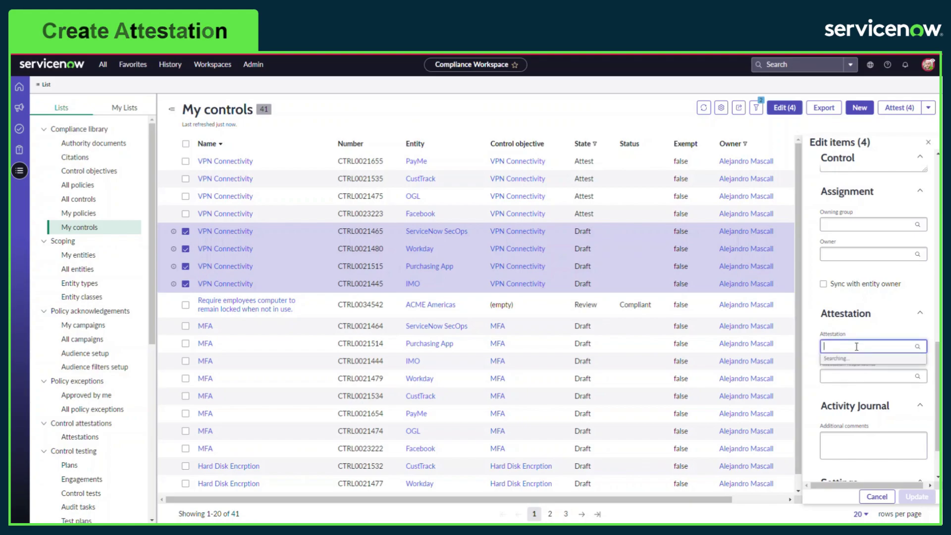
text(grc)
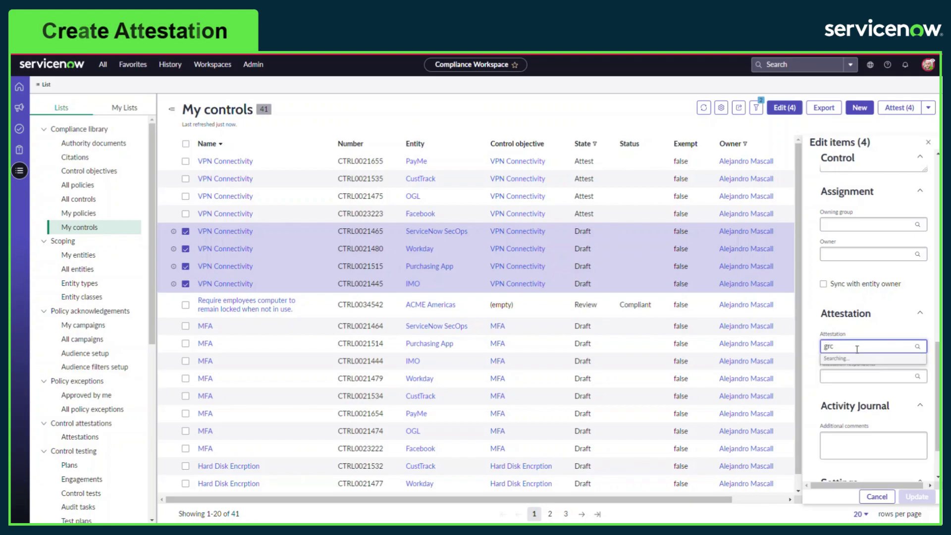
click(857, 369)
click(856, 374)
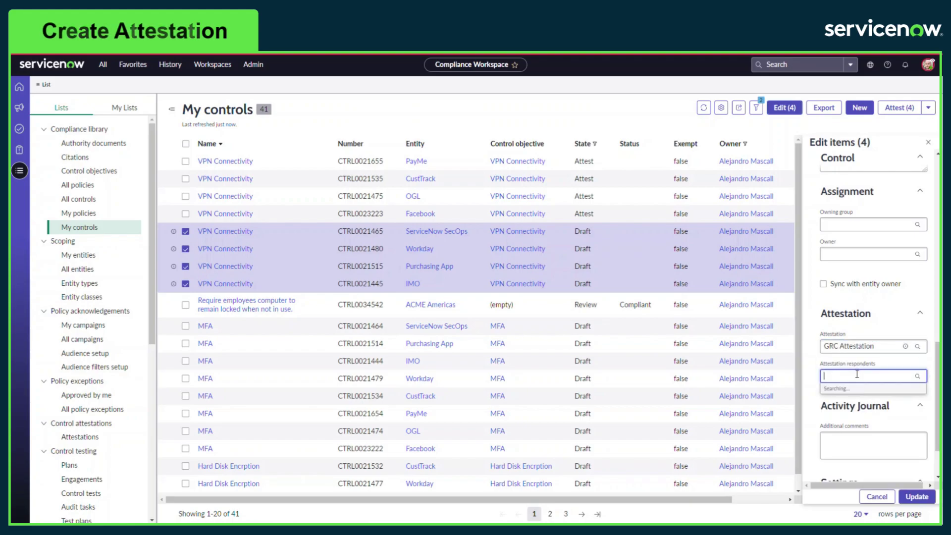
text(bert)
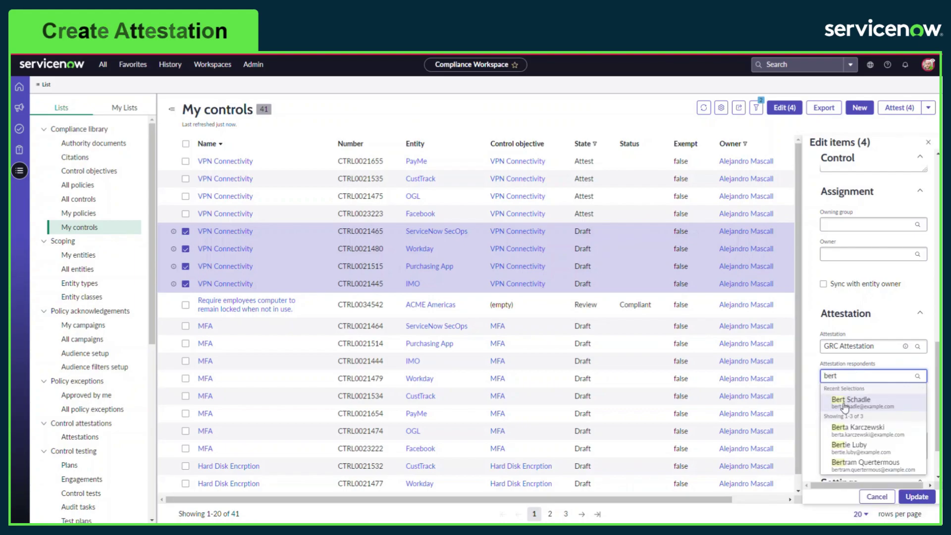
click(842, 402)
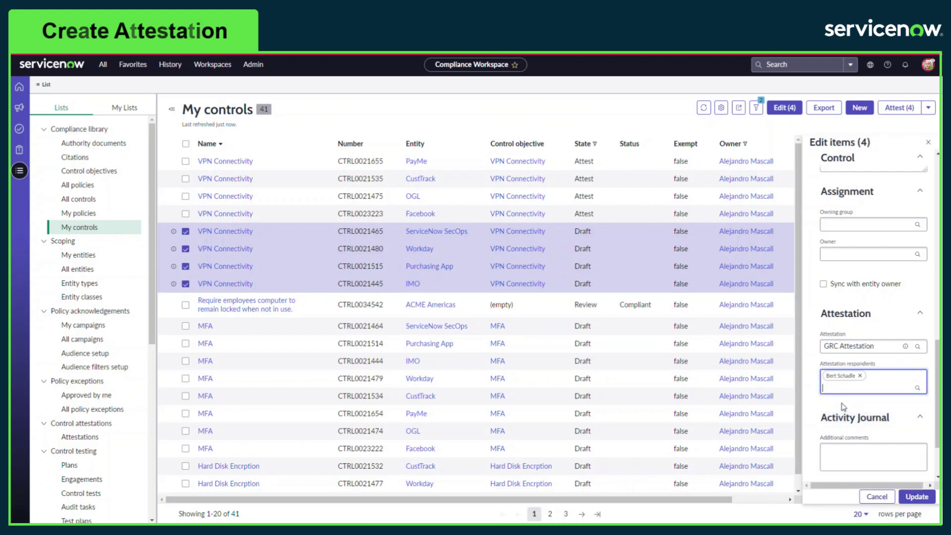
click(914, 498)
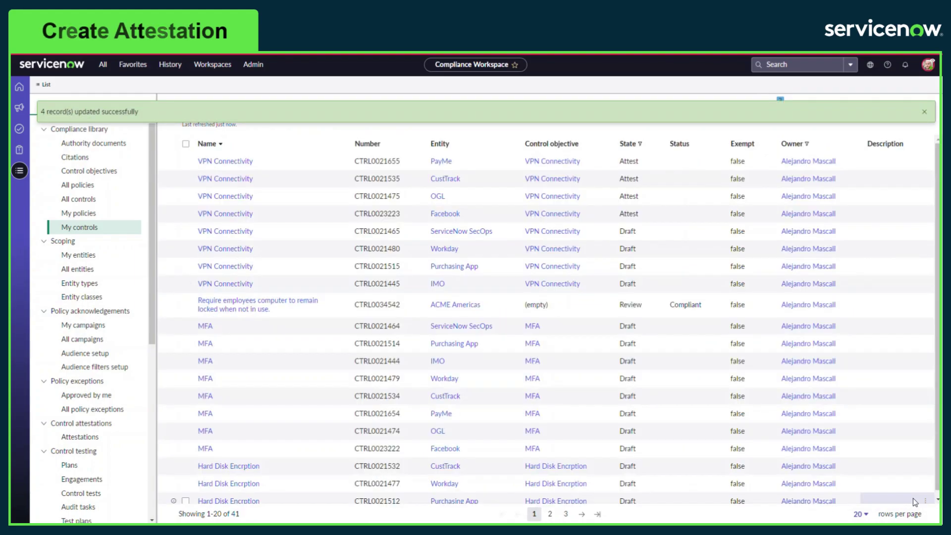
Step: Re-select the updated controls CTRL0021465, CTRL0021480, CTRL0021515 and CTRL0021445
click(185, 231)
click(186, 249)
click(185, 266)
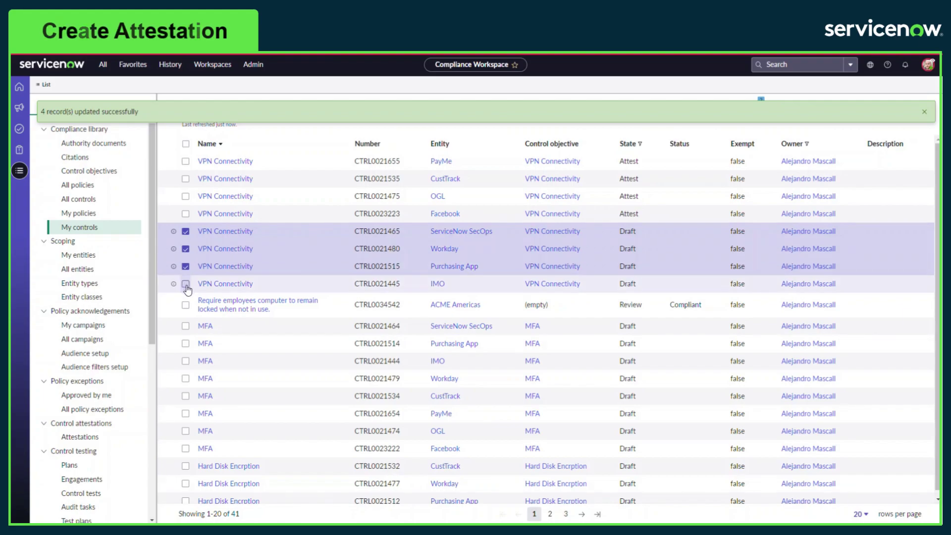
click(185, 284)
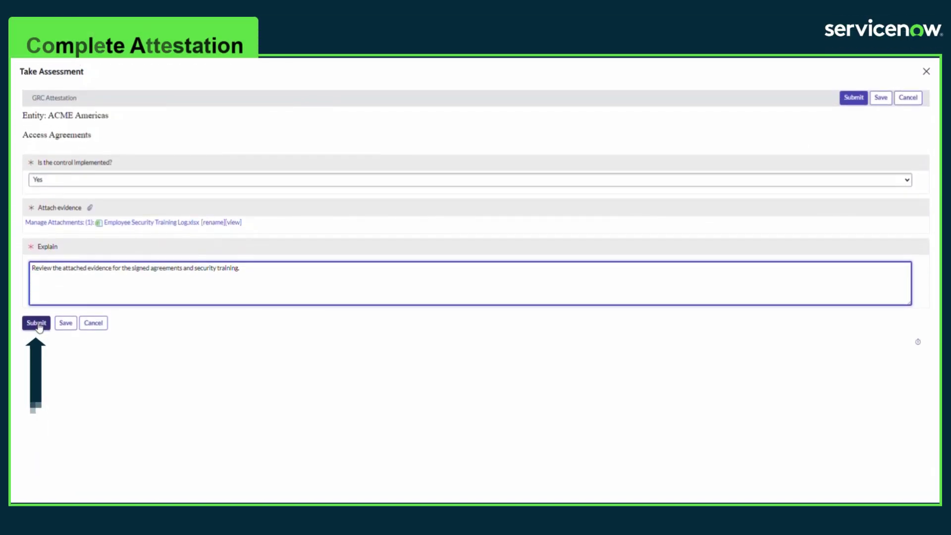
Step: Submit the completed attestation, then review AINST0010007 from the Access Agreements control record
click(39, 327)
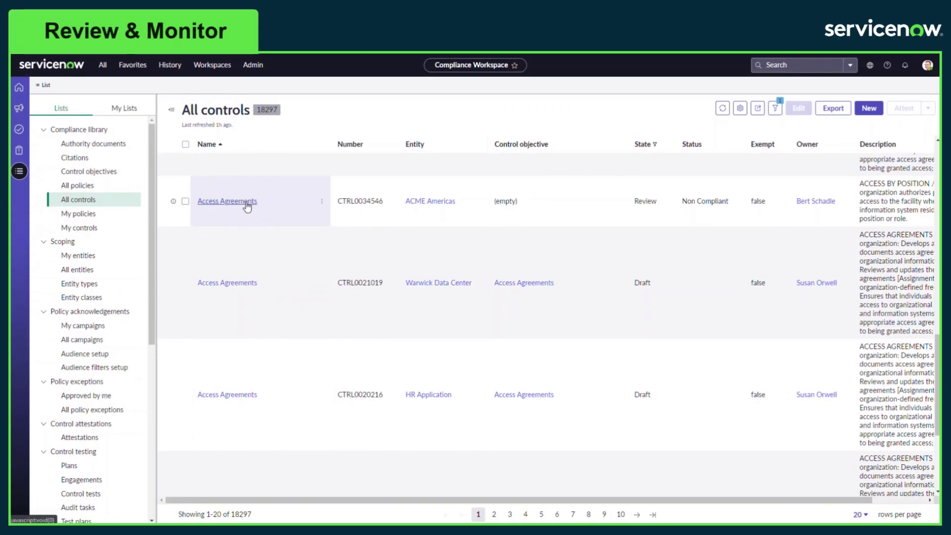
click(247, 205)
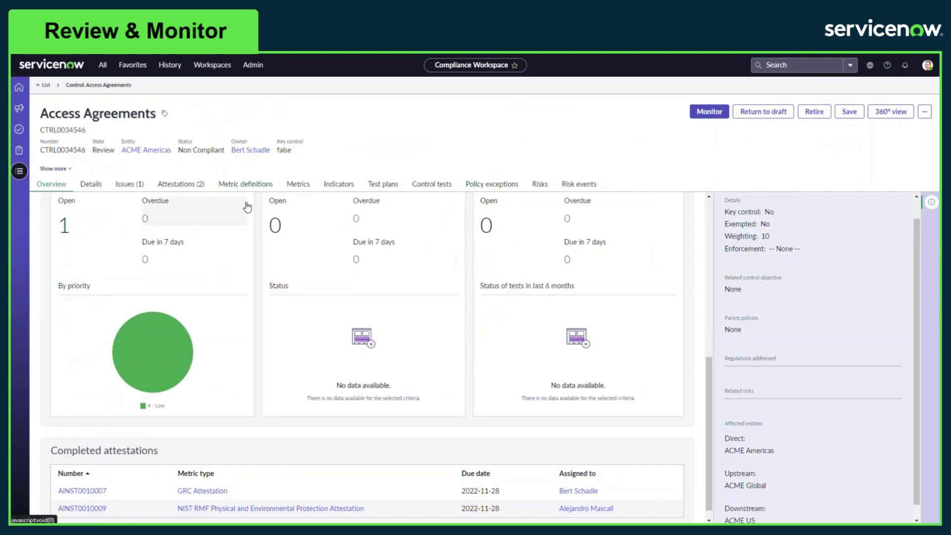
scroll(185, 331, up, 7)
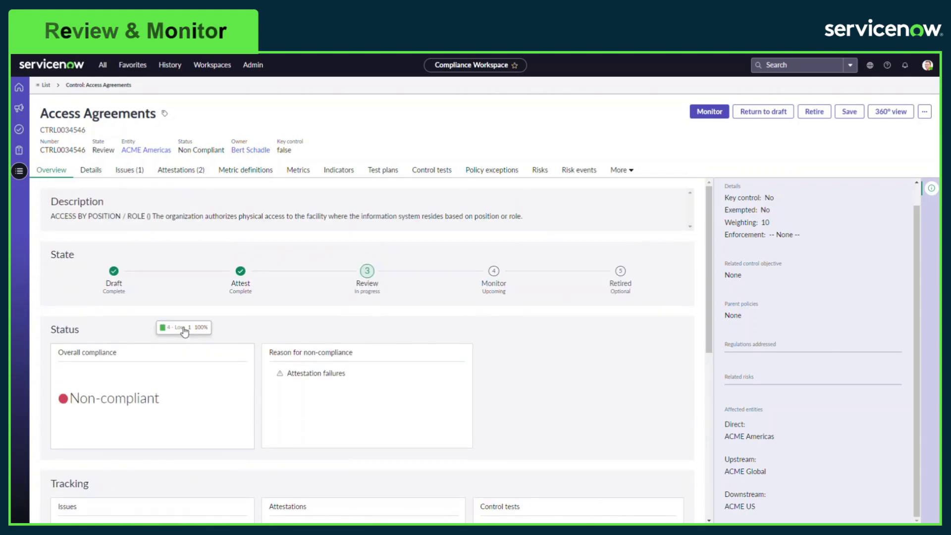
scroll(469, 333, down, 7)
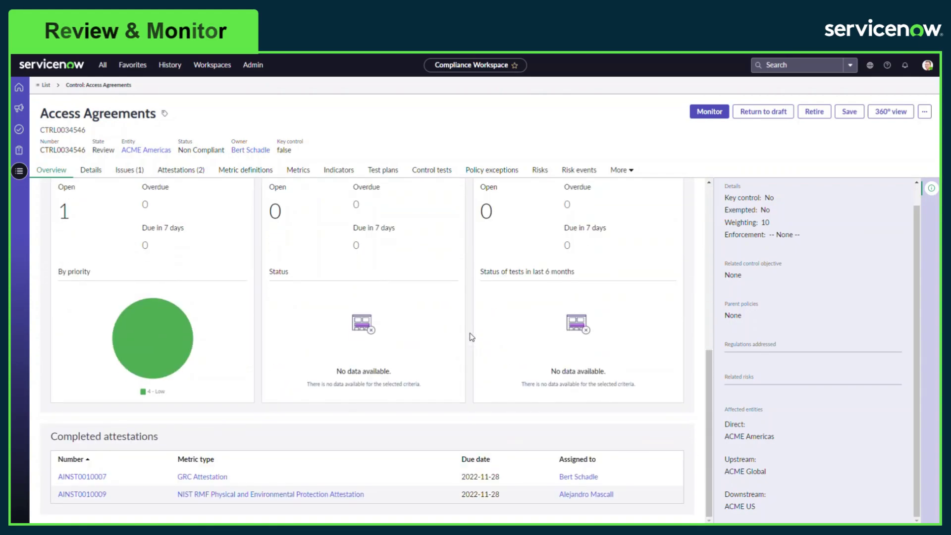
click(78, 476)
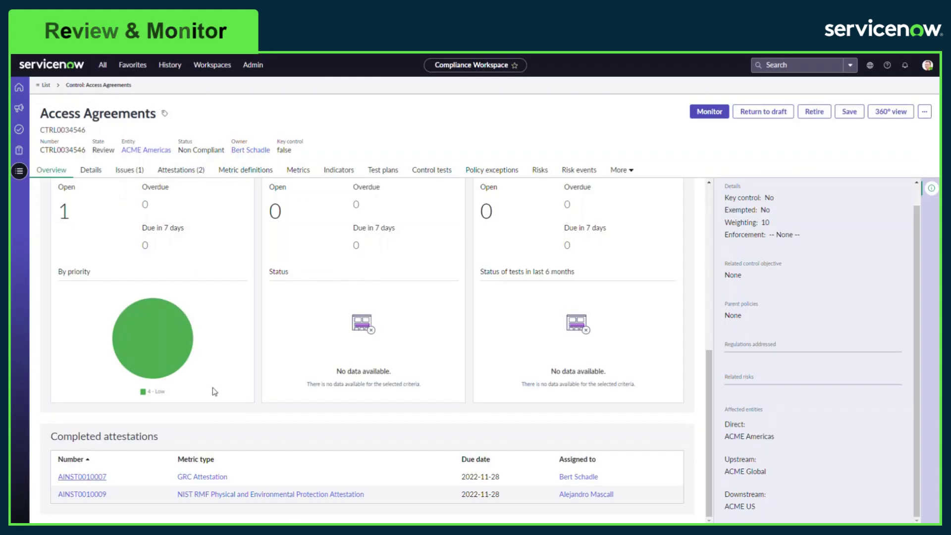
scroll(212, 391, up, 5)
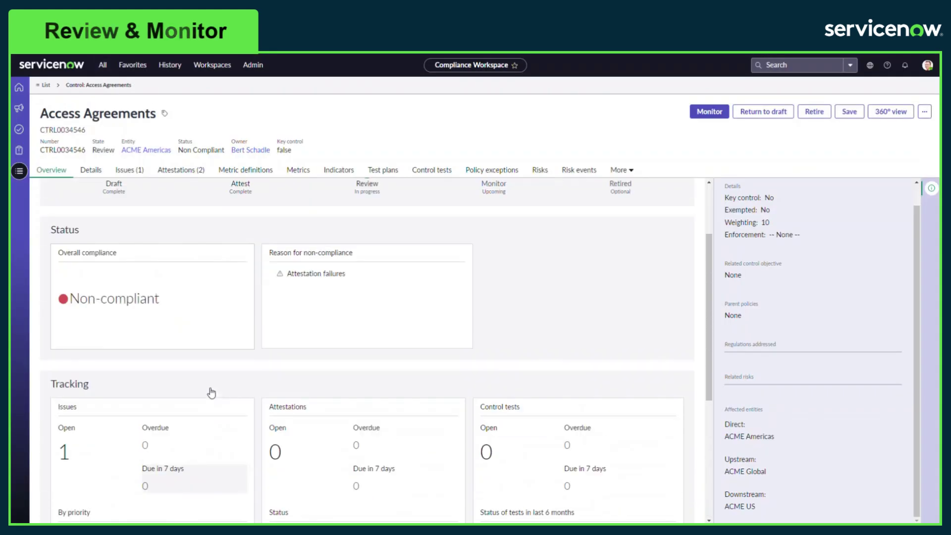